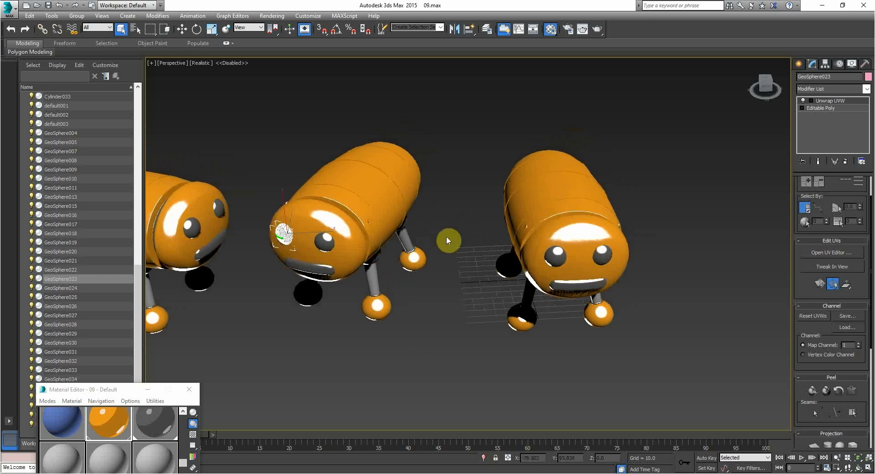
Clear the current selection, select all parts of the leftmost robot, and hide them.
{"action": "left_click", "coordinate": [497, 230]}
{"action": "left_click", "coordinate": [512, 222]}
{"action": "left_click", "coordinate": [448, 203]}
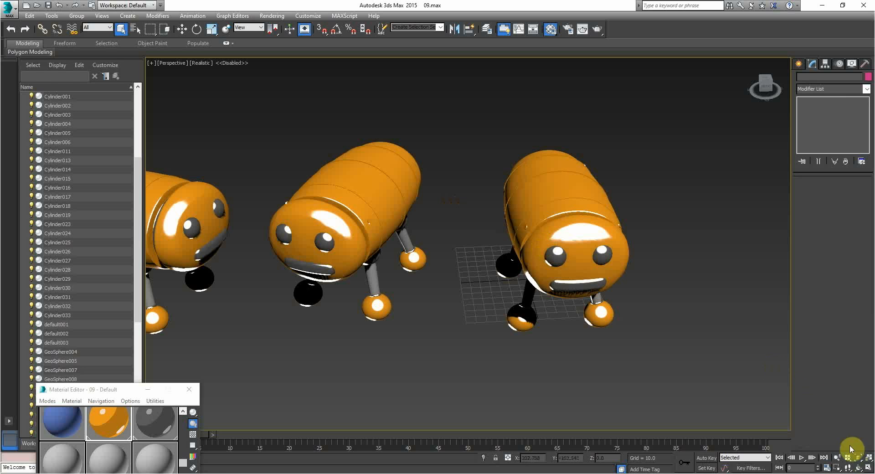
{"action": "left_click", "coordinate": [858, 468]}
{"action": "left_click_drag", "start_coordinate": [439, 220], "coordinate": [493, 191]}
{"action": "right_click", "coordinate": [494, 191]}
{"action": "middle_click_drag", "start_coordinate": [327, 152], "coordinate": [495, 133]}
{"action": "left_click_drag", "start_coordinate": [230, 122], "coordinate": [440, 305]}
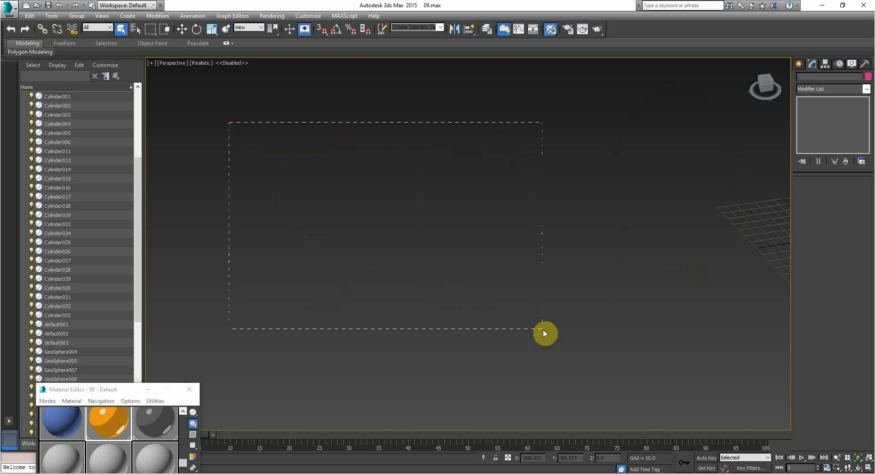
{"action": "left_click_drag", "start_coordinate": [543, 329], "coordinate": [543, 329]}
{"action": "right_click", "coordinate": [435, 228]}
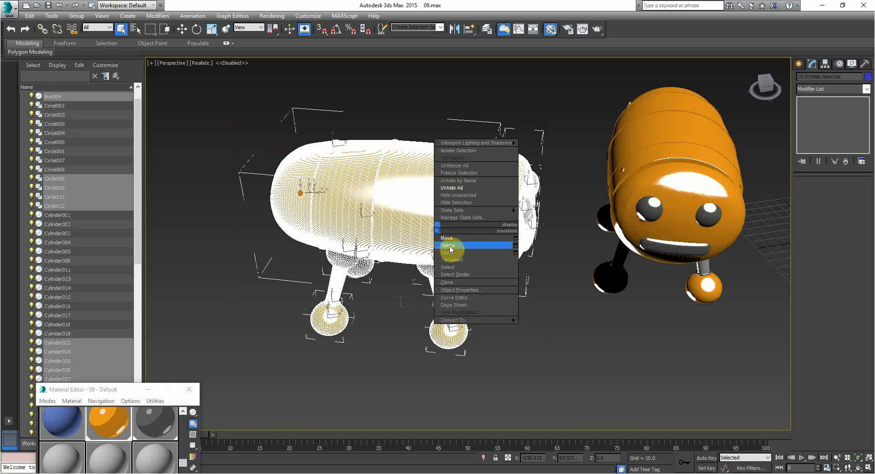
{"action": "left_click", "coordinate": [456, 204]}
Select all parts of the rightmost robot standing on the grid and hide them, leaving only the middle robot.
{"action": "middle_click_drag", "start_coordinate": [638, 219], "coordinate": [256, 237]}
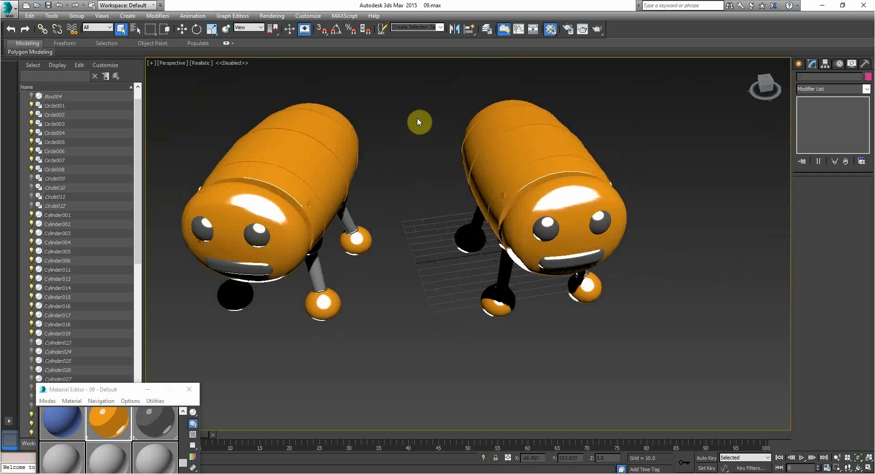
{"action": "left_click_drag", "start_coordinate": [739, 354], "coordinate": [739, 354]}
{"action": "right_click", "coordinate": [592, 197]}
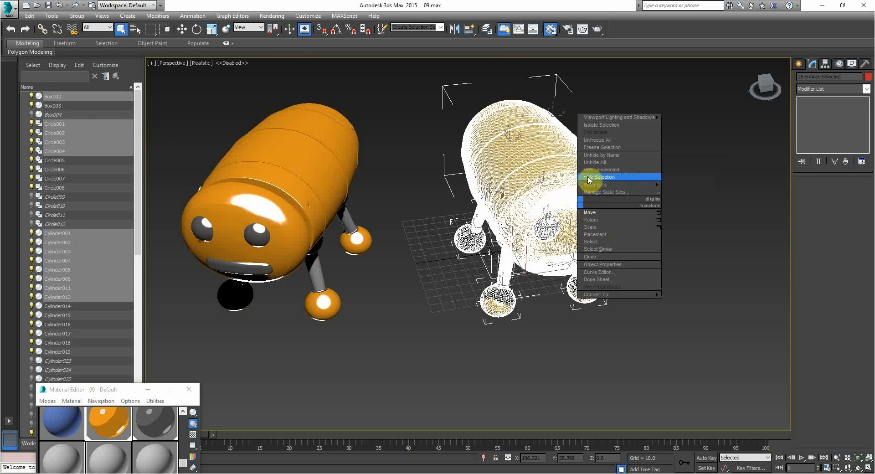
{"action": "left_click", "coordinate": [590, 177]}
Examine the remaining robot's body, neck and head from both sides and close up.
{"action": "middle_click_drag", "start_coordinate": [431, 197], "coordinate": [408, 253], "text": "alt"}
{"action": "left_click", "coordinate": [456, 162]}
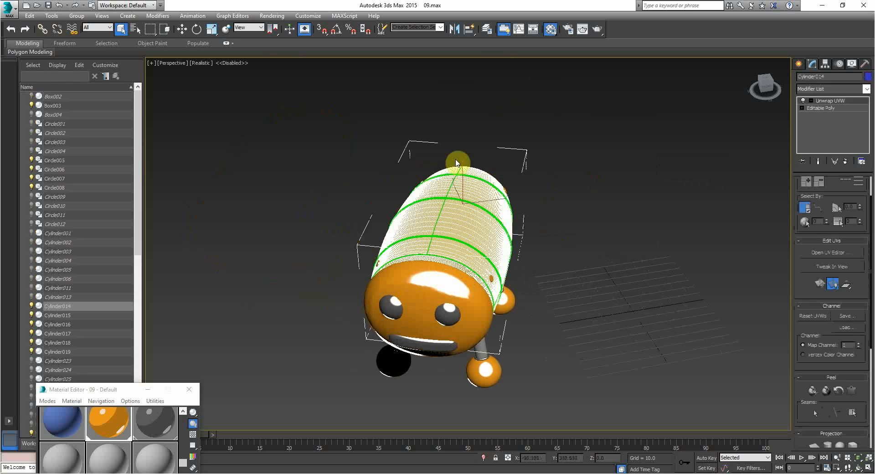
{"action": "left_click", "coordinate": [857, 467]}
{"action": "left_click_drag", "start_coordinate": [393, 244], "coordinate": [356, 233]}
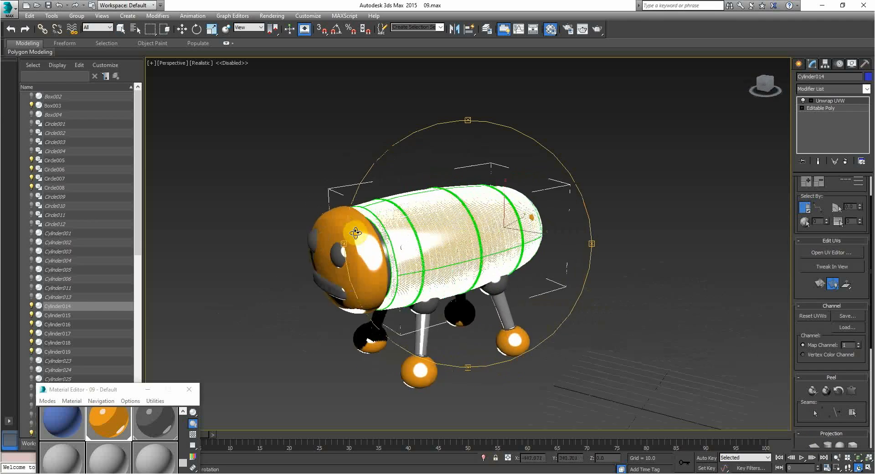
{"action": "middle_click_drag", "start_coordinate": [394, 239], "coordinate": [426, 164]}
{"action": "scroll", "coordinate": [445, 243], "scroll_direction": "up", "scroll_amount": 4}
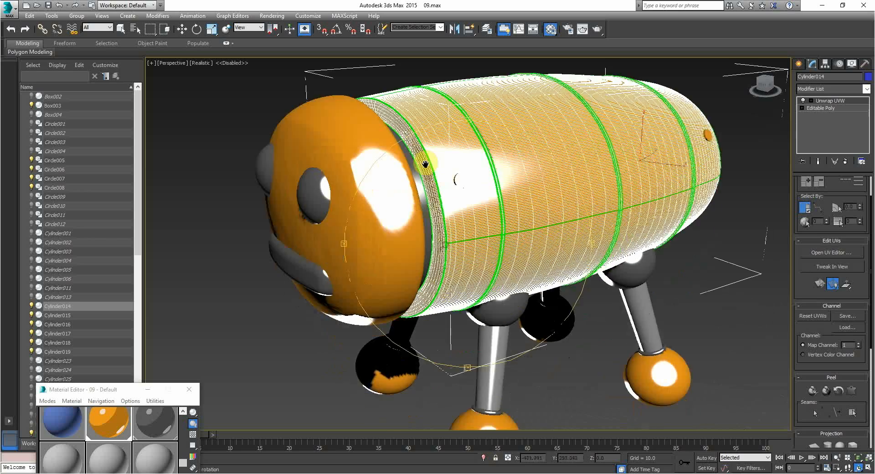
{"action": "left_click_drag", "start_coordinate": [425, 164], "coordinate": [438, 219]}
{"action": "right_click", "coordinate": [335, 219]}
{"action": "left_click", "coordinate": [281, 215]}
{"action": "middle_click_drag", "start_coordinate": [358, 221], "coordinate": [295, 256]}
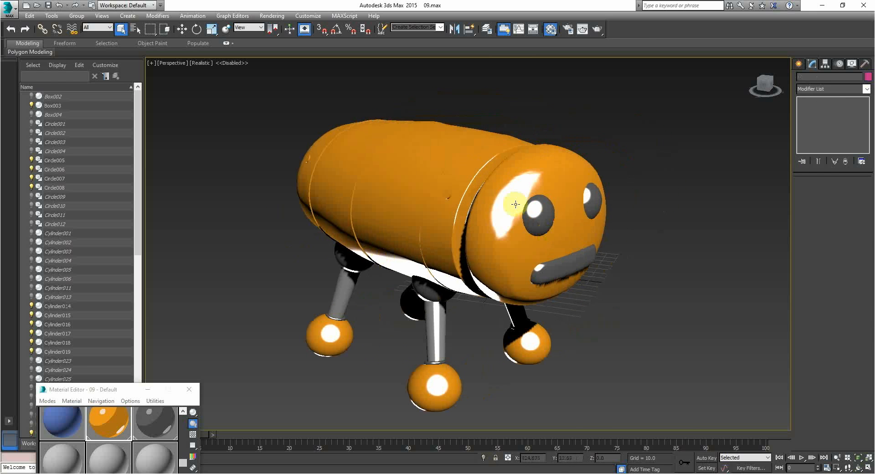
Select the robot's head and look through the available modifiers without applying one.
{"action": "left_click", "coordinate": [517, 202]}
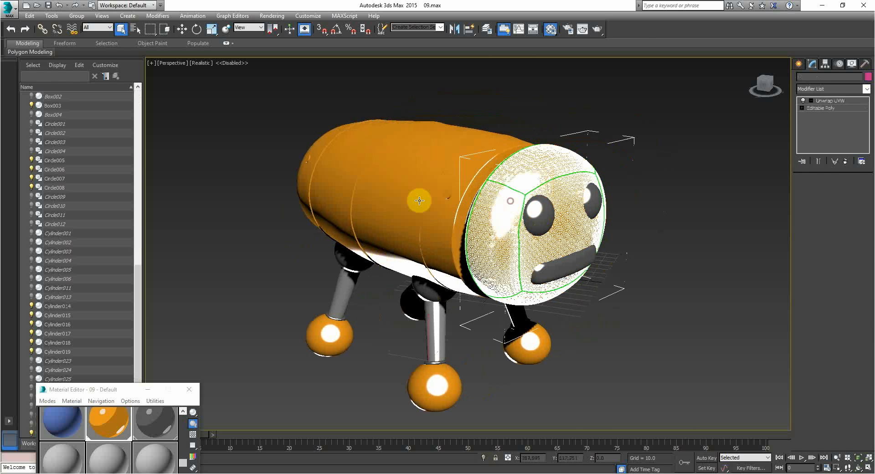
{"action": "left_click", "coordinate": [836, 457]}
{"action": "left_click_drag", "start_coordinate": [544, 249], "coordinate": [523, 178]}
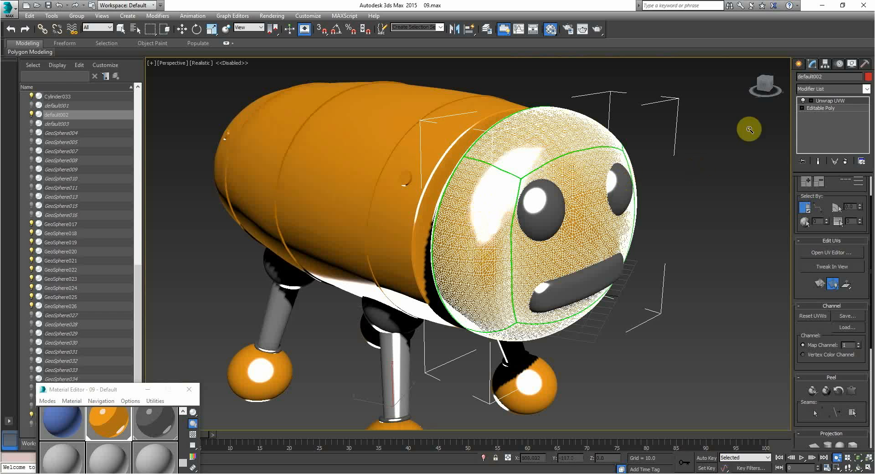
{"action": "left_click", "coordinate": [866, 90]}
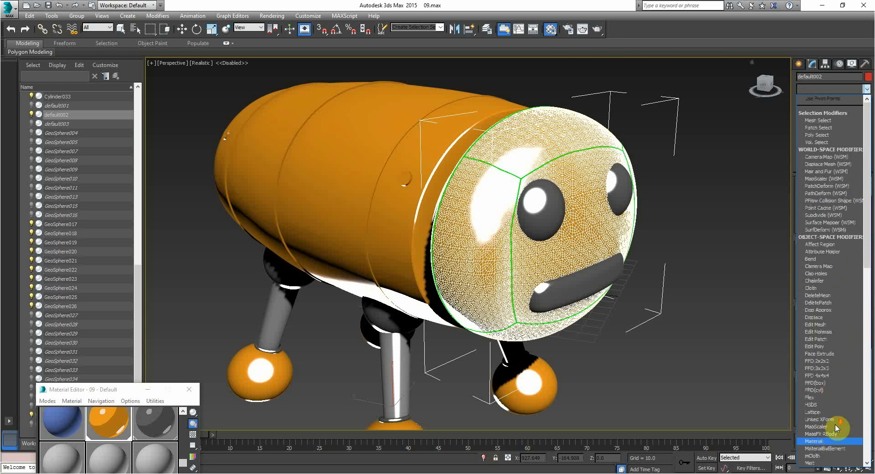
{"action": "scroll", "coordinate": [836, 415], "scroll_direction": "down", "scroll_amount": 9}
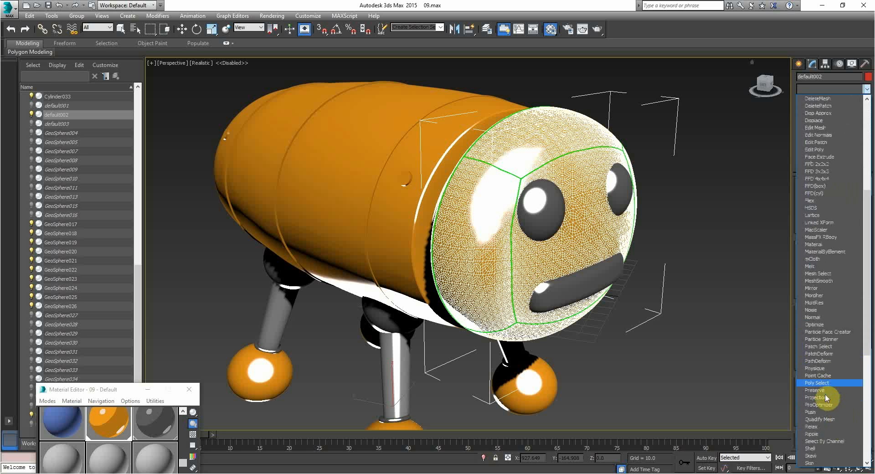
{"action": "scroll", "coordinate": [834, 401], "scroll_direction": "down", "scroll_amount": 2}
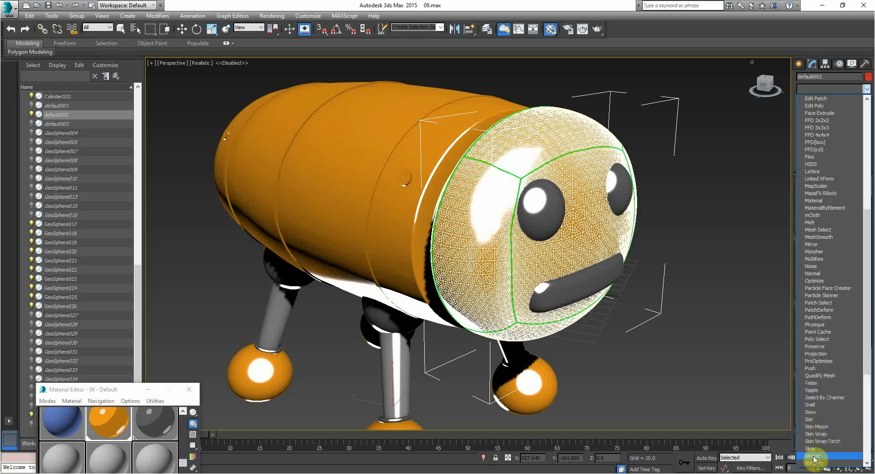
{"action": "left_click", "coordinate": [724, 348]}
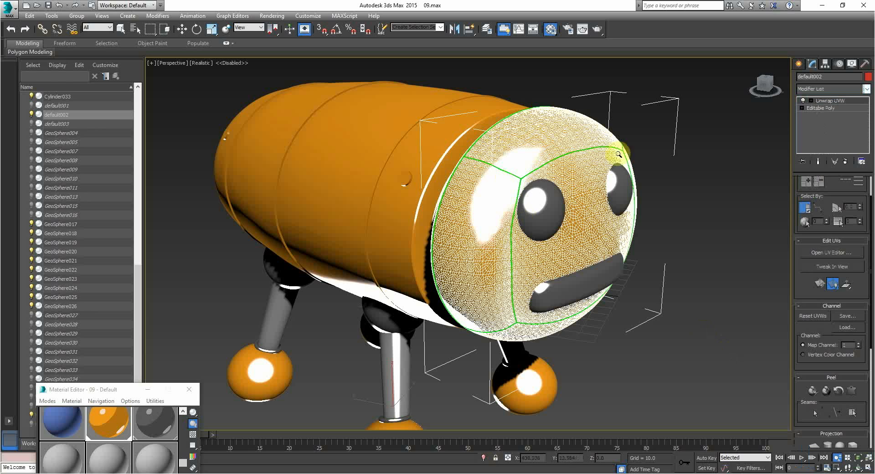
{"action": "right_click", "coordinate": [505, 203]}
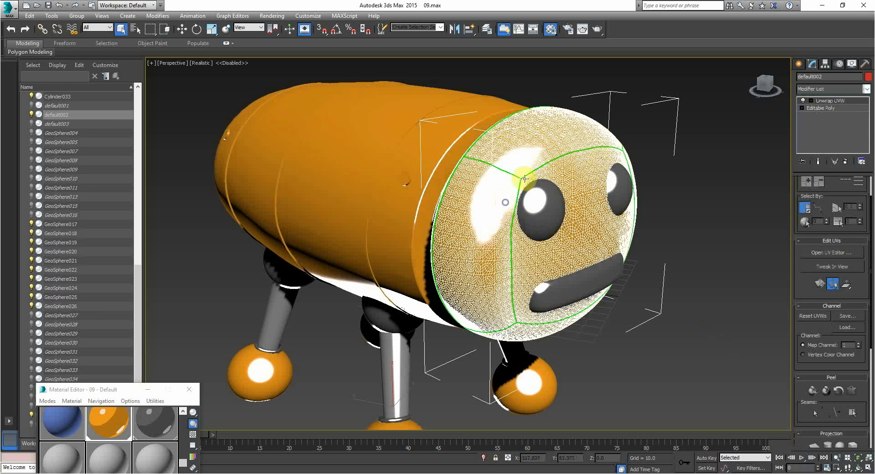
{"action": "left_click", "coordinate": [695, 239]}
Select the robot's body and examine its mesh and UV seams up close and from the side.
{"action": "left_click", "coordinate": [343, 151]}
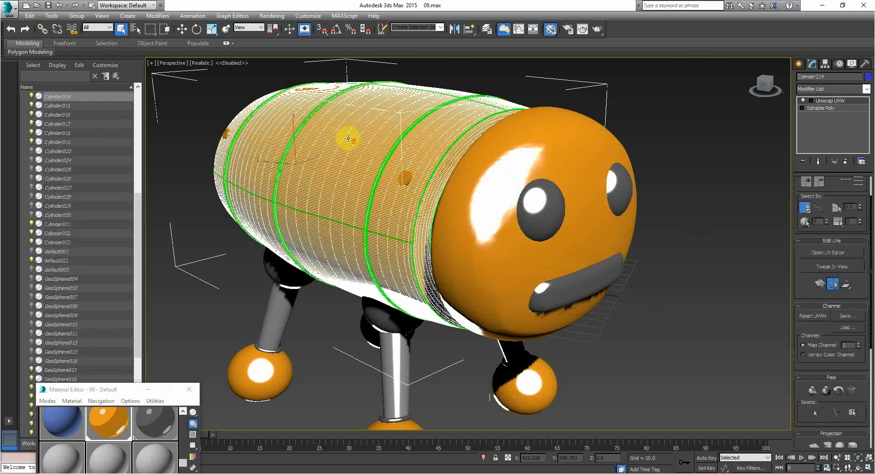
{"action": "scroll", "coordinate": [348, 138], "scroll_direction": "up", "scroll_amount": 3}
{"action": "scroll", "coordinate": [424, 183], "scroll_direction": "down", "scroll_amount": 3}
{"action": "scroll", "coordinate": [444, 185], "scroll_direction": "up", "scroll_amount": 3}
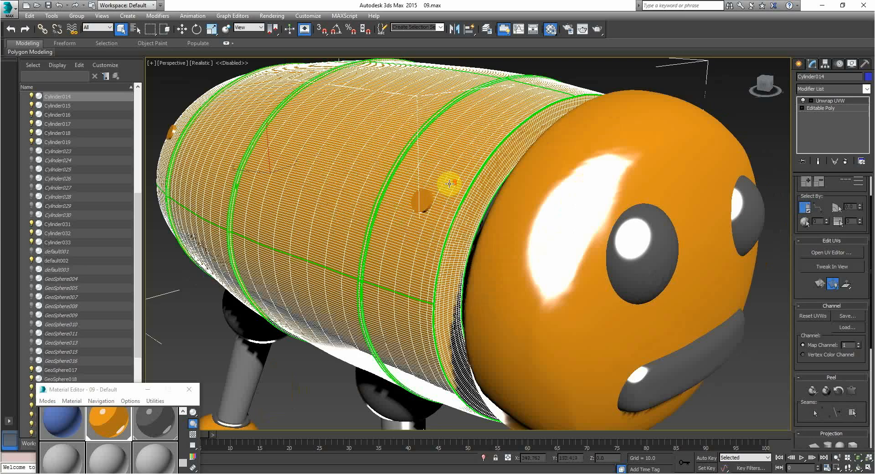
{"action": "left_click", "coordinate": [552, 168]}
{"action": "left_click", "coordinate": [365, 174]}
{"action": "middle_click_drag", "start_coordinate": [365, 174], "coordinate": [437, 219]}
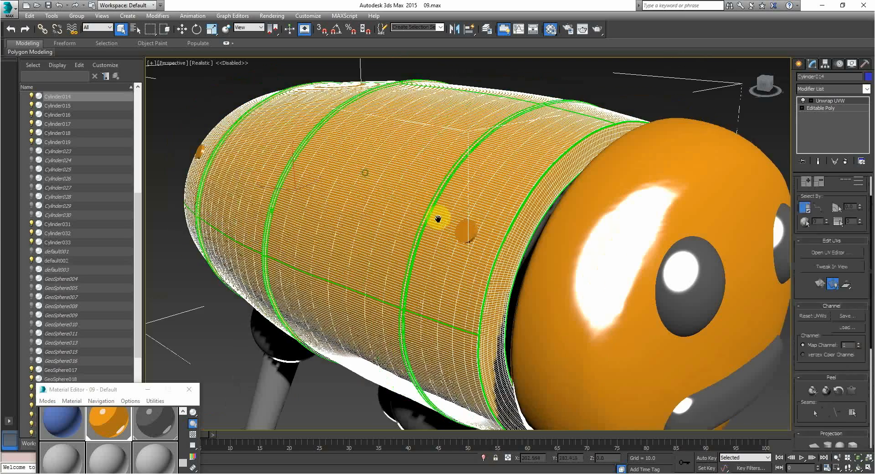
{"action": "left_click", "coordinate": [231, 100]}
{"action": "left_click", "coordinate": [471, 175]}
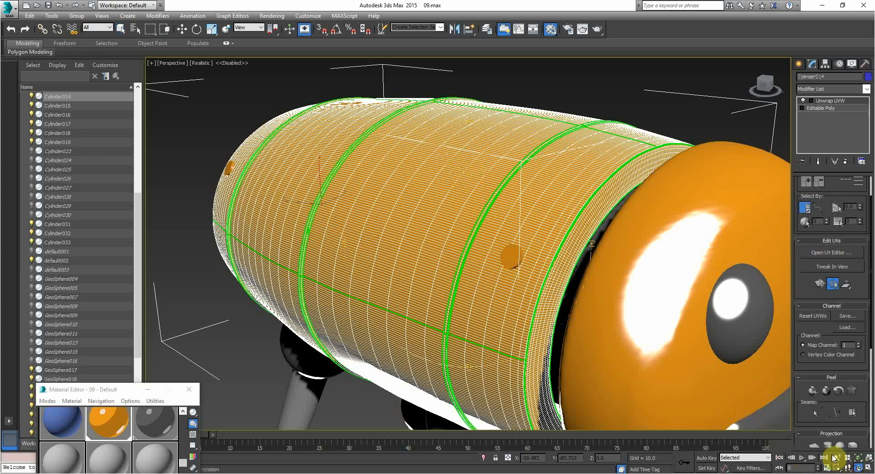
{"action": "left_click_drag", "start_coordinate": [378, 266], "coordinate": [840, 462]}
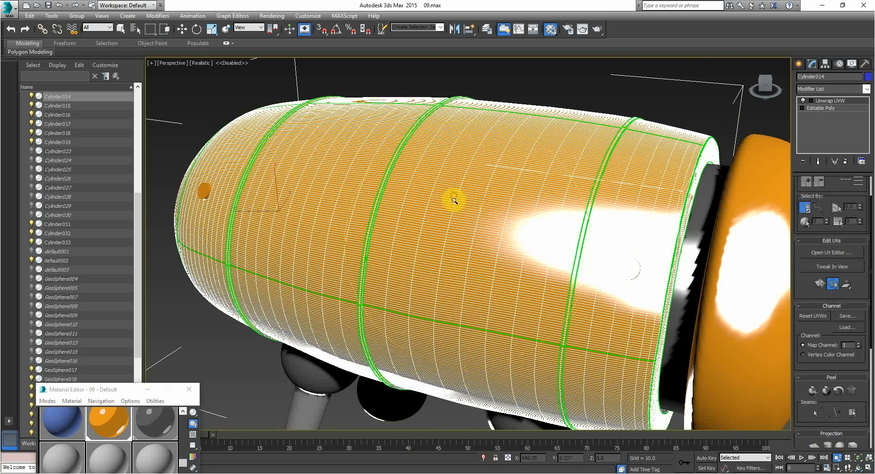
{"action": "left_click_drag", "start_coordinate": [453, 200], "coordinate": [485, 269]}
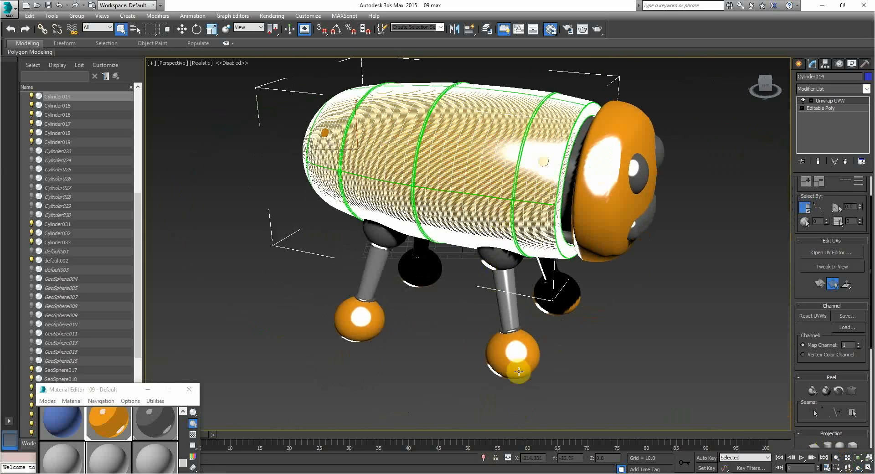
Check the robot's foot spheres and leg parts by selecting them one at a time, and clear the selection.
{"action": "left_click", "coordinate": [519, 371]}
{"action": "left_click", "coordinate": [348, 327]}
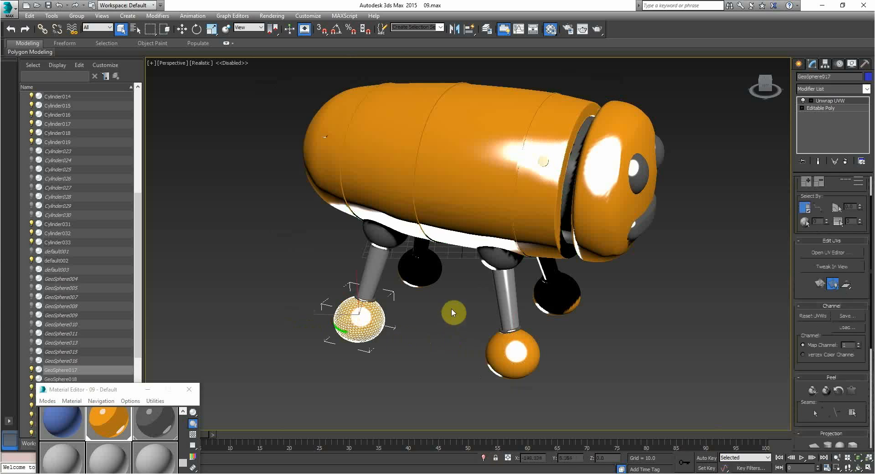
{"action": "left_click", "coordinate": [431, 272]}
{"action": "left_click", "coordinate": [378, 258]}
{"action": "left_click", "coordinate": [380, 241]}
{"action": "left_click", "coordinate": [296, 263]}
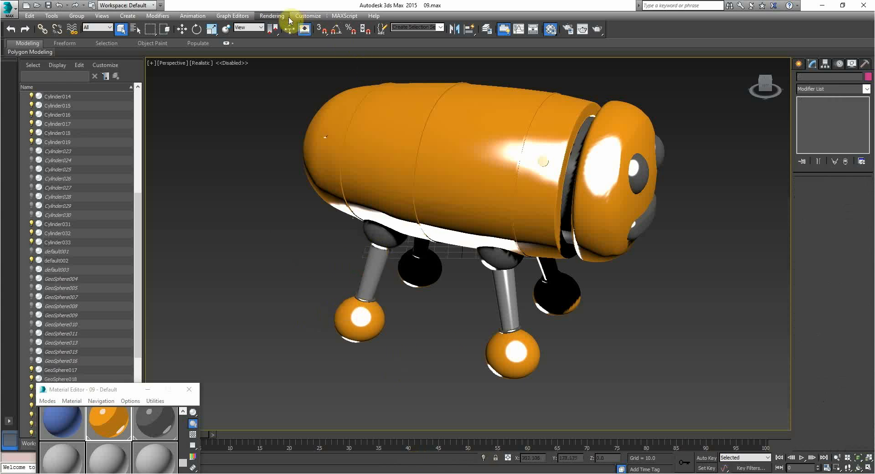
{"action": "left_click", "coordinate": [272, 16]}
{"action": "left_click", "coordinate": [283, 47]}
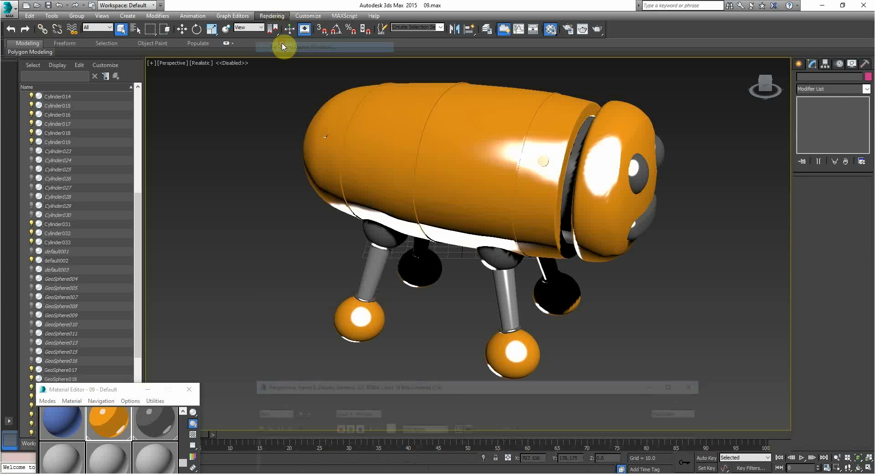
{"action": "left_click_drag", "start_coordinate": [359, 380], "coordinate": [196, 281]}
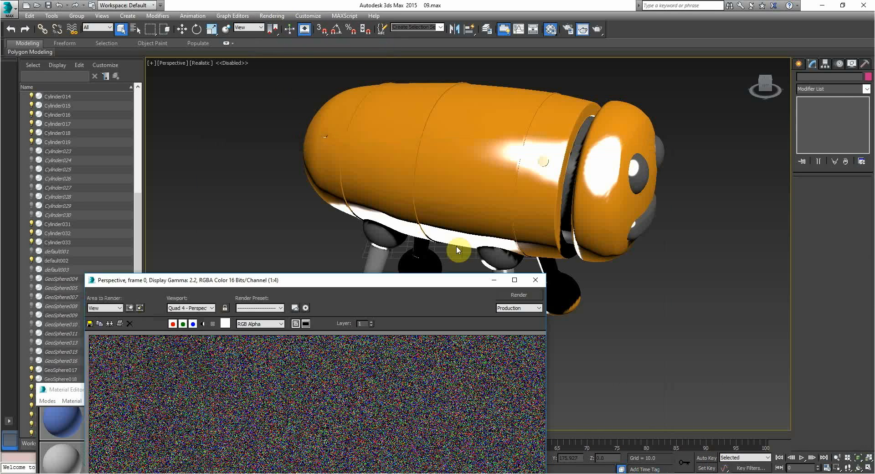
{"action": "left_click", "coordinate": [535, 281]}
Move the Material Editor so its settings are in view beside the robot's face, and select the orange 09 - Default material.
{"action": "middle_click_drag", "start_coordinate": [477, 208], "coordinate": [468, 211]}
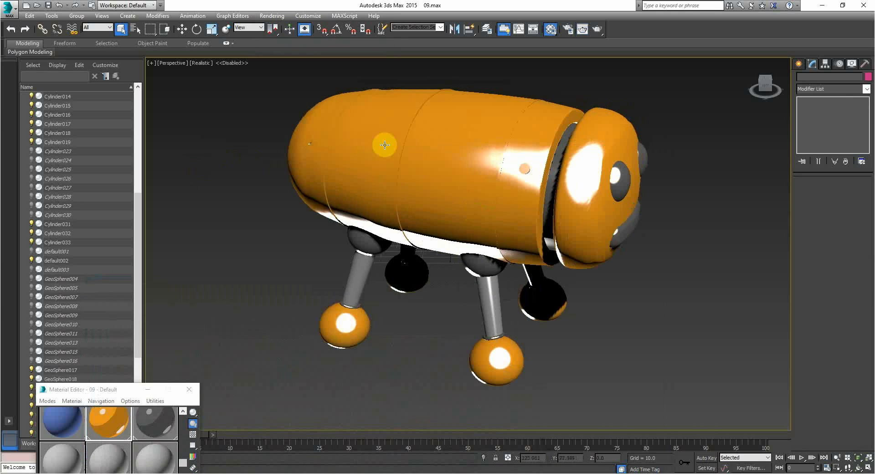
{"action": "left_click", "coordinate": [506, 156]}
{"action": "left_click", "coordinate": [597, 342]}
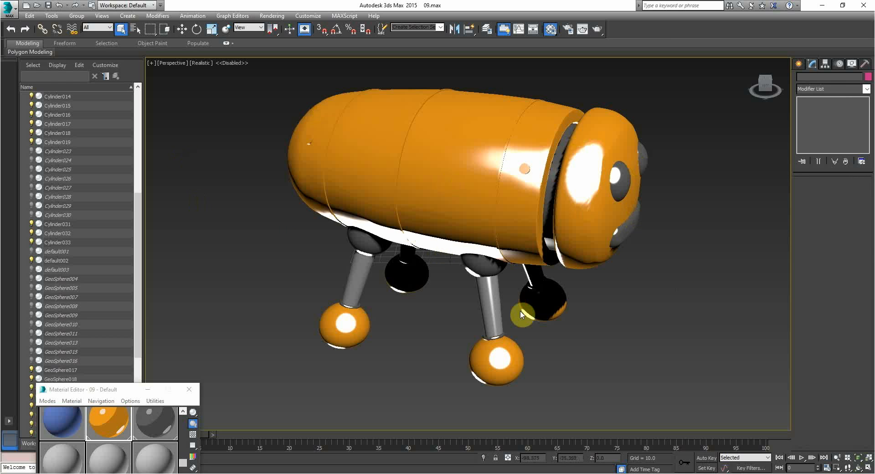
{"action": "left_click", "coordinate": [858, 467]}
{"action": "left_click_drag", "start_coordinate": [772, 371], "coordinate": [534, 278]}
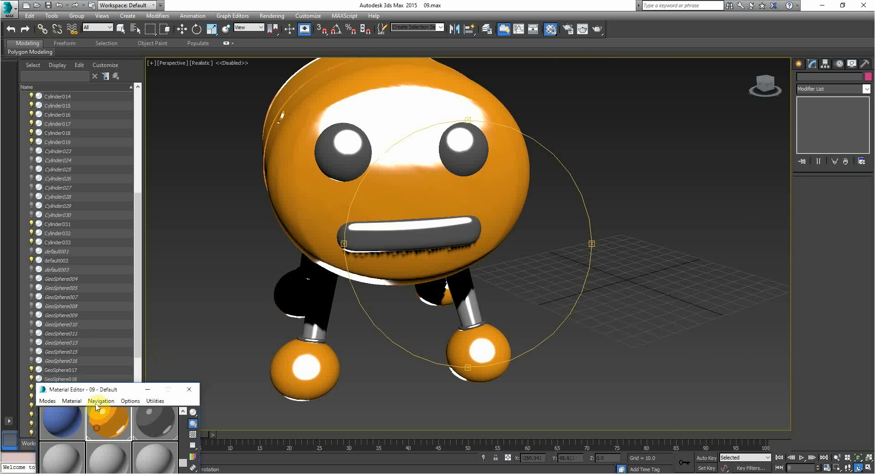
{"action": "left_click_drag", "start_coordinate": [94, 393], "coordinate": [236, 150]}
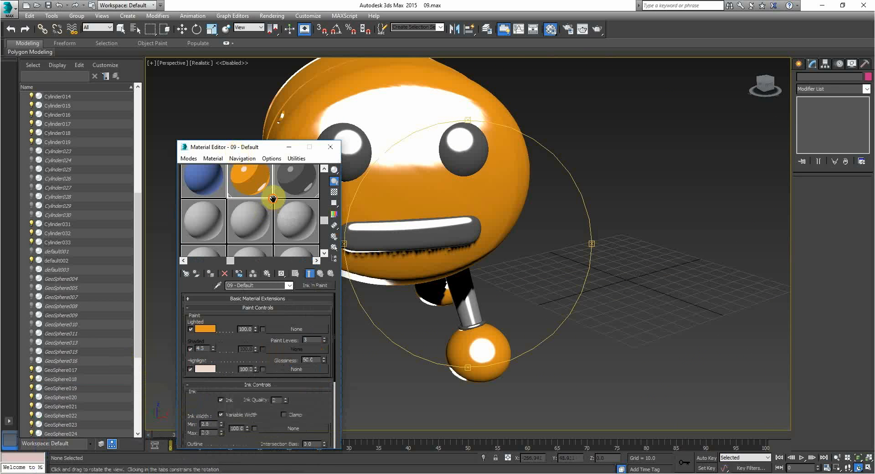
{"action": "left_click_drag", "start_coordinate": [273, 198], "coordinate": [238, 209]}
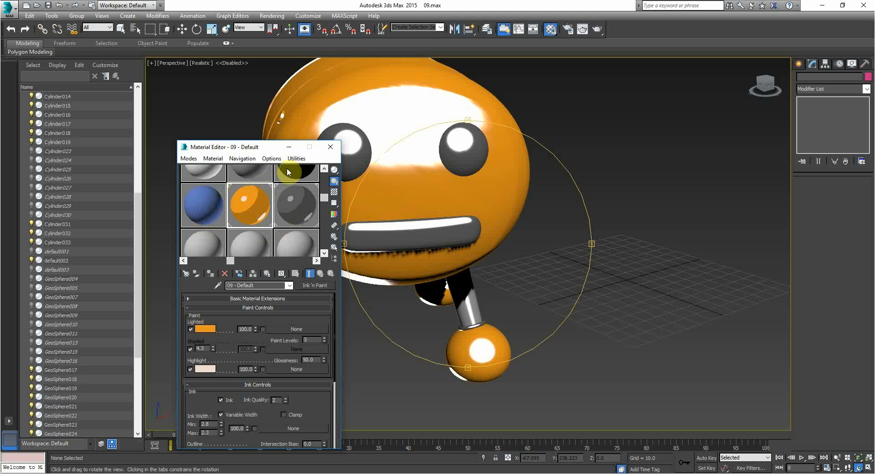
{"action": "left_click_drag", "start_coordinate": [458, 191], "coordinate": [577, 214]}
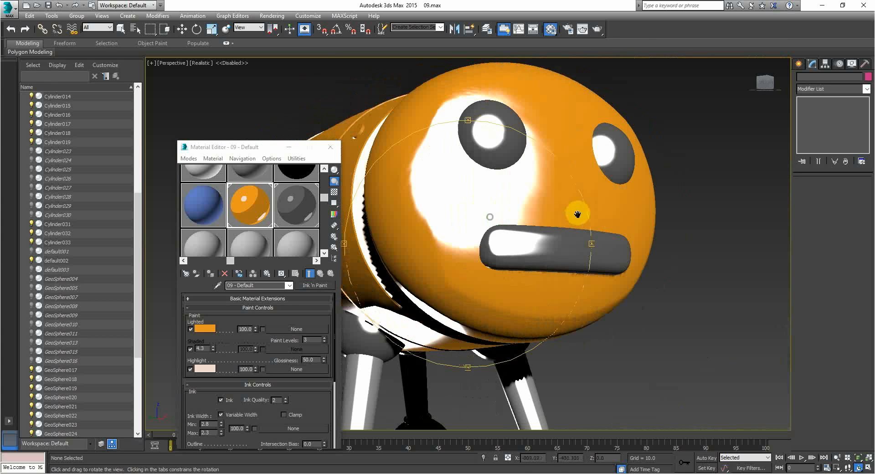
{"action": "left_click_drag", "start_coordinate": [464, 197], "coordinate": [263, 199]}
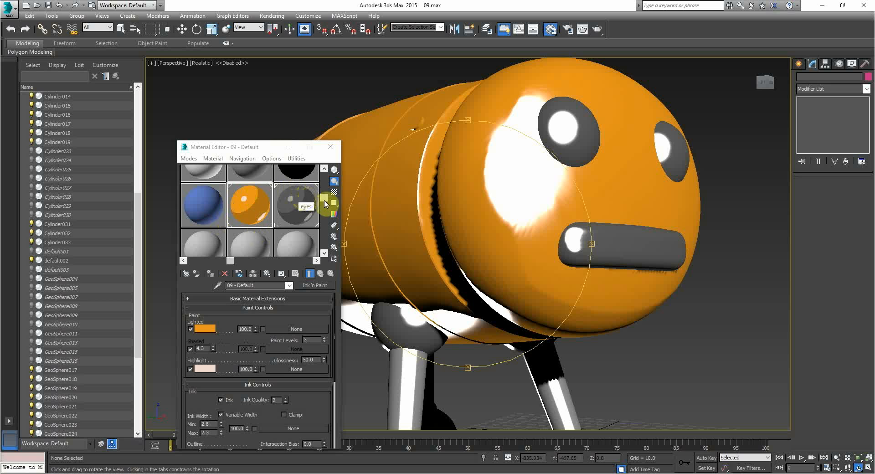
{"action": "left_click", "coordinate": [250, 206]}
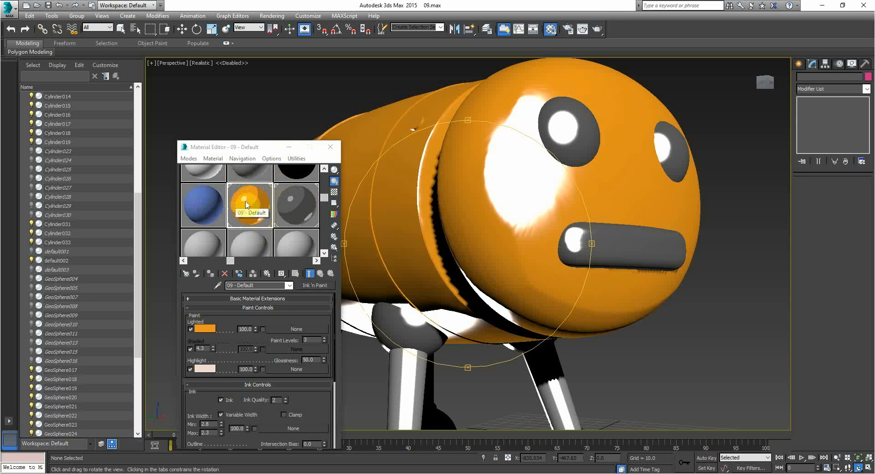
{"action": "left_click", "coordinate": [263, 194]}
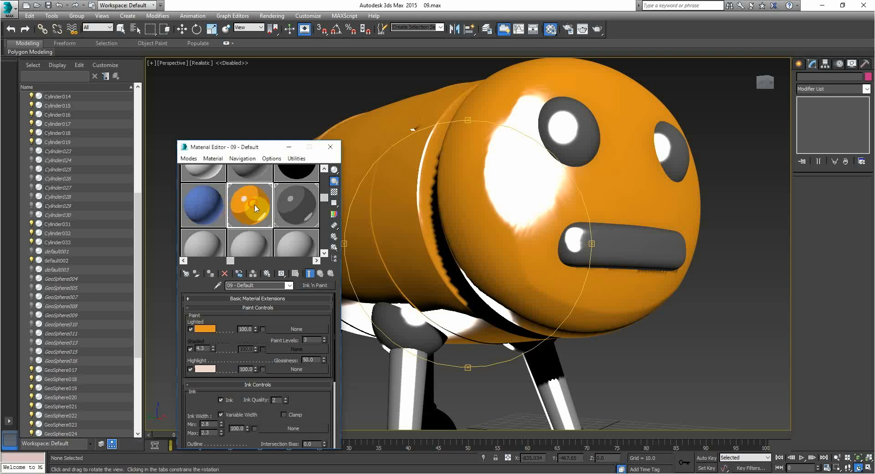
Move the Material Editor clear of the robot and examine the orange model from the front, side and slightly above.
{"action": "left_click_drag", "start_coordinate": [487, 193], "coordinate": [511, 169]}
{"action": "scroll", "coordinate": [465, 205], "scroll_direction": "down", "scroll_amount": 4}
{"action": "left_click_drag", "start_coordinate": [187, 146], "coordinate": [44, 253]}
{"action": "left_click_drag", "start_coordinate": [199, 228], "coordinate": [410, 211]}
{"action": "scroll", "coordinate": [426, 191], "scroll_direction": "up", "scroll_amount": 4}
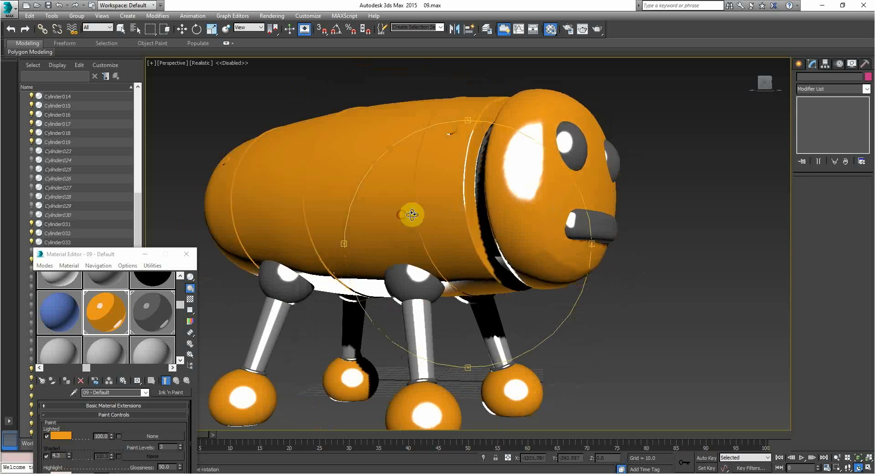
{"action": "scroll", "coordinate": [410, 211], "scroll_direction": "up", "scroll_amount": 3}
{"action": "middle_click_drag", "start_coordinate": [410, 211], "coordinate": [463, 190]}
{"action": "left_click_drag", "start_coordinate": [462, 190], "coordinate": [415, 214]}
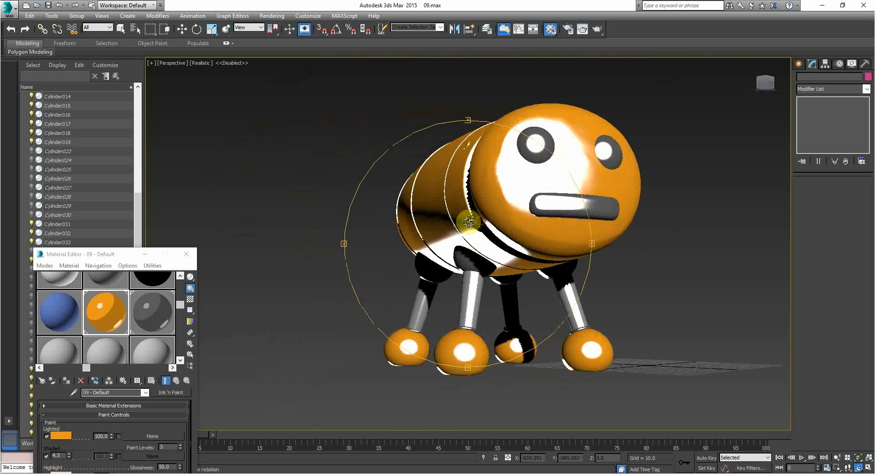
{"action": "mouse_move", "coordinate": [468, 222]}
{"action": "left_mouse_down"}
{"action": "mouse_move", "coordinate": [354, 235]}
{"action": "mouse_move", "coordinate": [532, 262]}
{"action": "mouse_move", "coordinate": [507, 229]}
{"action": "mouse_move", "coordinate": [455, 201]}
{"action": "mouse_move", "coordinate": [471, 225]}
{"action": "mouse_move", "coordinate": [457, 189]}
{"action": "mouse_move", "coordinate": [456, 220]}
{"action": "mouse_move", "coordinate": [500, 223]}
{"action": "mouse_move", "coordinate": [504, 205]}
{"action": "mouse_move", "coordinate": [442, 211]}
{"action": "mouse_move", "coordinate": [447, 225]}
{"action": "mouse_move", "coordinate": [414, 211]}
{"action": "mouse_move", "coordinate": [438, 246]}
{"action": "mouse_move", "coordinate": [466, 217]}
{"action": "mouse_move", "coordinate": [506, 214]}
{"action": "mouse_move", "coordinate": [484, 228]}
{"action": "left_mouse_up"}
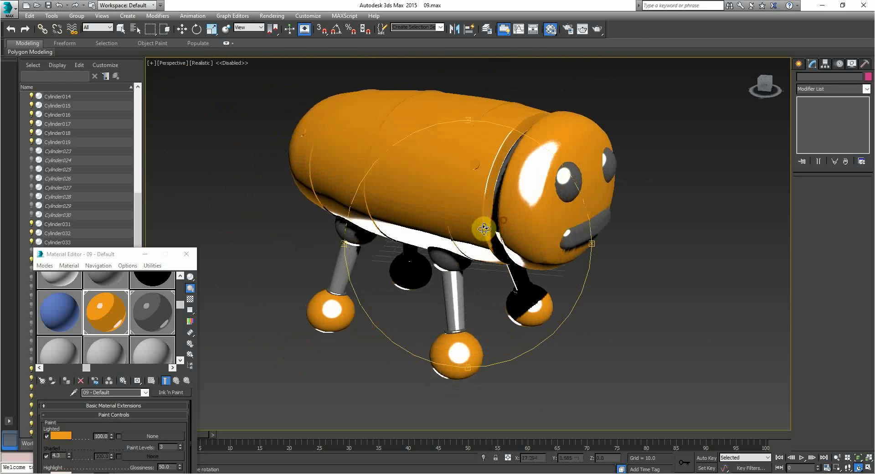
Switch to Substance Painter and widen the 3D view of the textured robot beside the 2D view.
{"action": "left_click", "coordinate": [421, 473]}
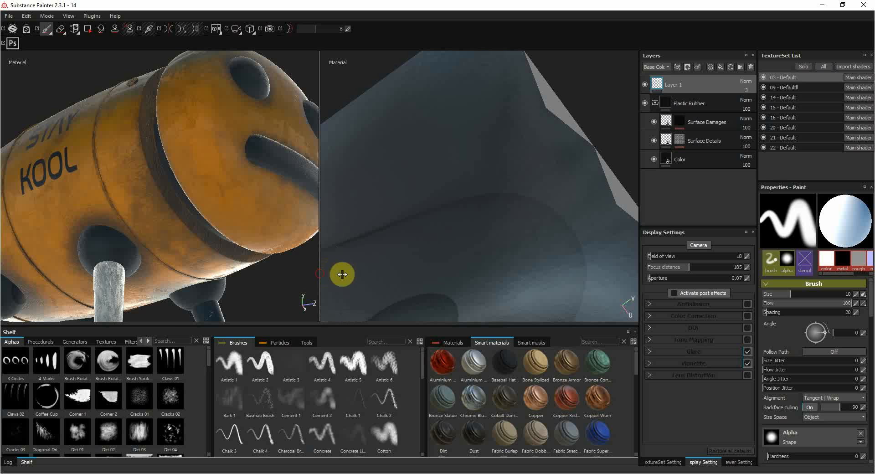
{"action": "left_click_drag", "start_coordinate": [342, 274], "coordinate": [602, 273]}
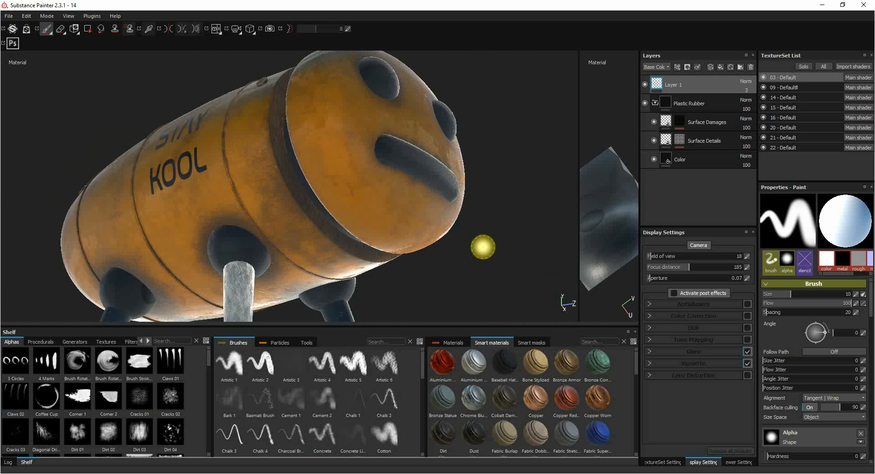
{"action": "left_click_drag", "start_coordinate": [500, 243], "coordinate": [236, 166], "text": "alt"}
{"action": "left_click_drag", "start_coordinate": [471, 201], "coordinate": [196, 147], "text": "alt"}
Examine the textured robot's head, body seams and STAY KOOL side from a distance and up close.
{"action": "scroll", "coordinate": [292, 158], "scroll_direction": "up", "scroll_amount": 5}
{"action": "scroll", "coordinate": [256, 152], "scroll_direction": "down", "scroll_amount": 5}
{"action": "left_click_drag", "start_coordinate": [357, 154], "coordinate": [317, 169], "text": "alt"}
{"action": "left_click_drag", "start_coordinate": [152, 176], "coordinate": [244, 188], "text": "alt"}
{"action": "scroll", "coordinate": [256, 188], "scroll_direction": "up", "scroll_amount": 3}
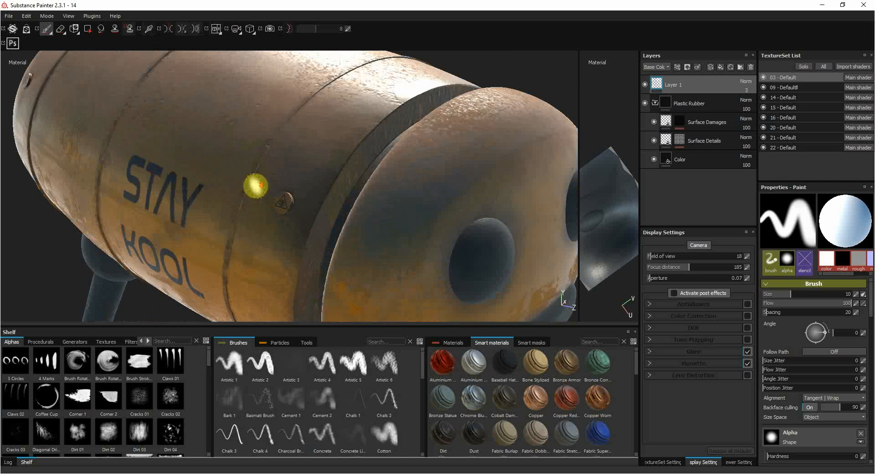
{"action": "scroll", "coordinate": [255, 187], "scroll_direction": "down", "scroll_amount": 6}
{"action": "left_click_drag", "start_coordinate": [159, 190], "coordinate": [227, 184], "text": "alt"}
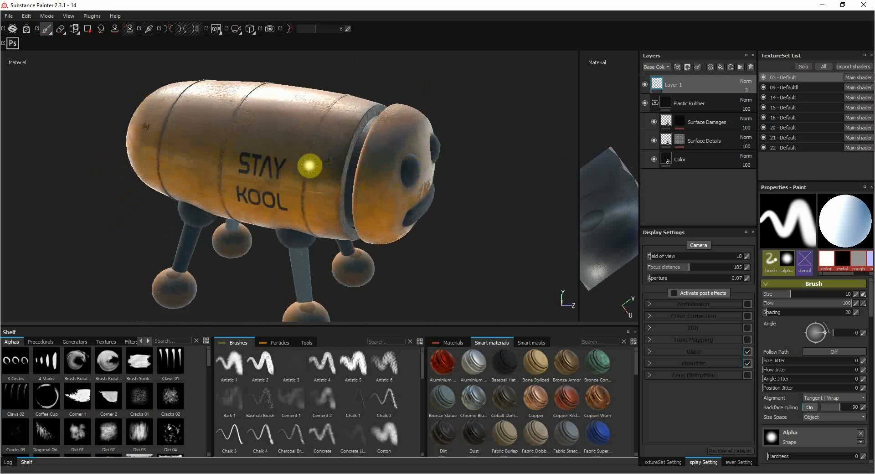
{"action": "mouse_move", "coordinate": [358, 163]}
{"action": "left_mouse_down", "text": "alt"}
{"action": "mouse_move", "coordinate": [251, 180]}
{"action": "mouse_move", "coordinate": [303, 166]}
{"action": "mouse_move", "coordinate": [316, 144]}
{"action": "mouse_move", "coordinate": [363, 123]}
{"action": "mouse_move", "coordinate": [329, 135]}
{"action": "left_mouse_up", "text": "alt"}
{"action": "scroll", "coordinate": [303, 165], "scroll_direction": "up", "scroll_amount": 6}
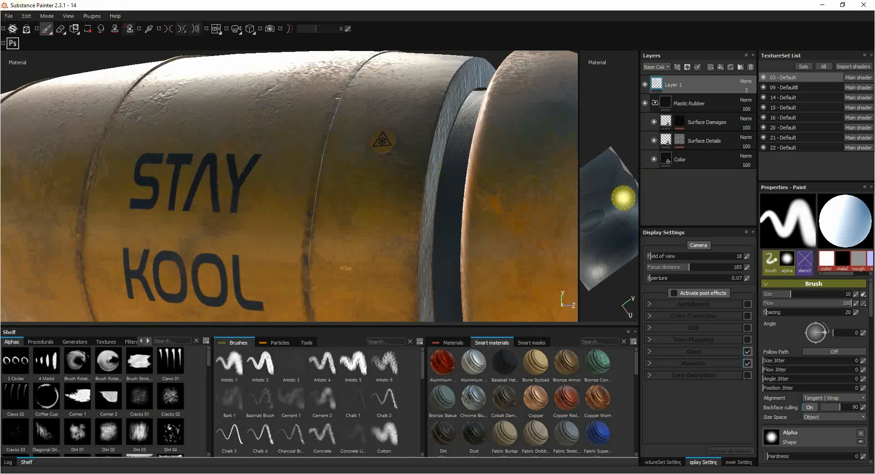
Check the body's texture set by toggling 15 - Default's visibility, and select that texture set to show its layers.
{"action": "left_click", "coordinate": [763, 106]}
{"action": "left_click", "coordinate": [763, 106]}
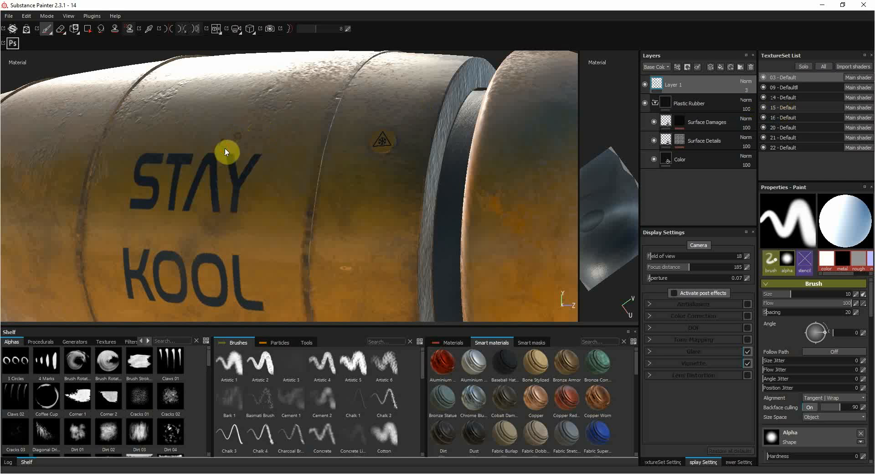
{"action": "scroll", "coordinate": [203, 196], "scroll_direction": "down", "scroll_amount": 1}
{"action": "left_click", "coordinate": [770, 117]}
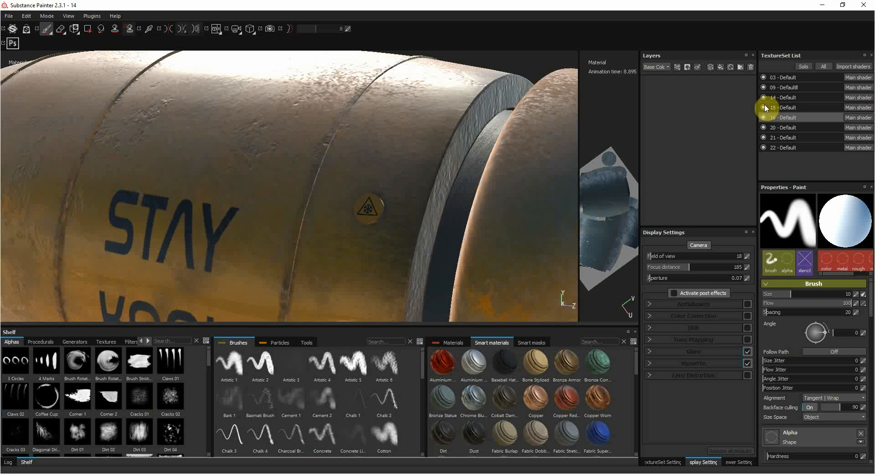
{"action": "left_click", "coordinate": [764, 106]}
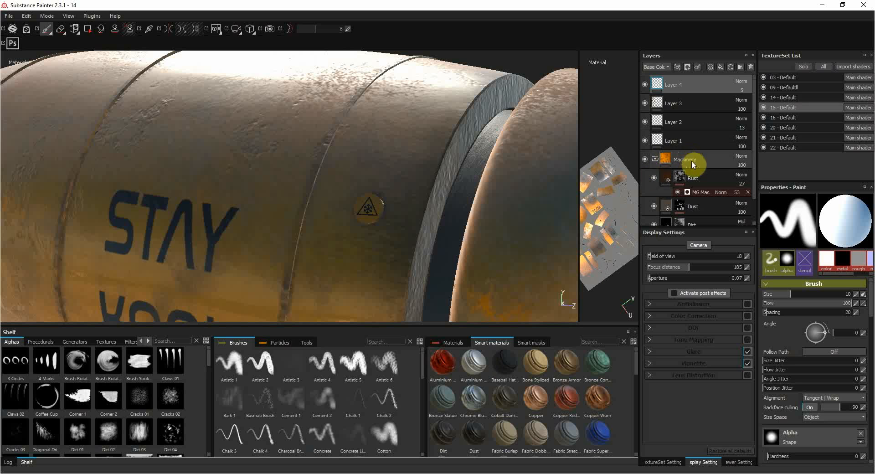
Examine the worn metal on the robot's body, the leg joints and the face up close.
{"action": "scroll", "coordinate": [314, 192], "scroll_direction": "up", "scroll_amount": 3}
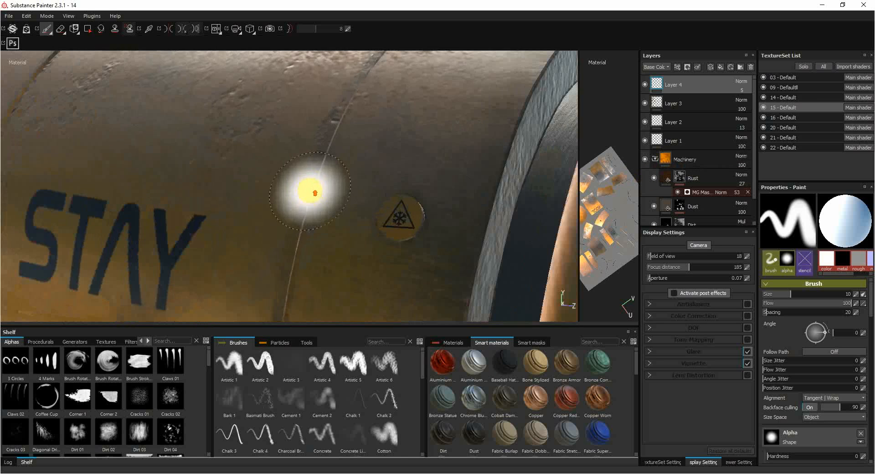
{"action": "scroll", "coordinate": [314, 191], "scroll_direction": "down", "scroll_amount": 5}
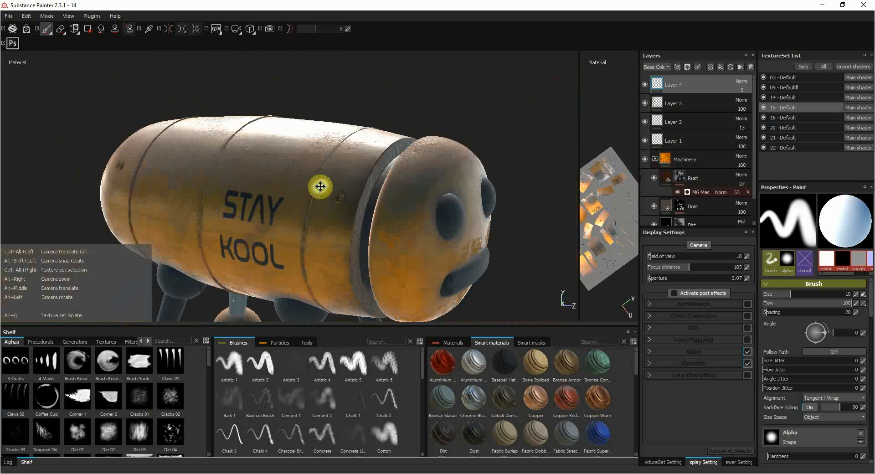
{"action": "middle_click_drag", "start_coordinate": [320, 187], "coordinate": [342, 116], "text": "alt"}
{"action": "left_click_drag", "start_coordinate": [343, 116], "coordinate": [432, 220], "text": "alt"}
{"action": "scroll", "coordinate": [335, 213], "scroll_direction": "up", "scroll_amount": 4}
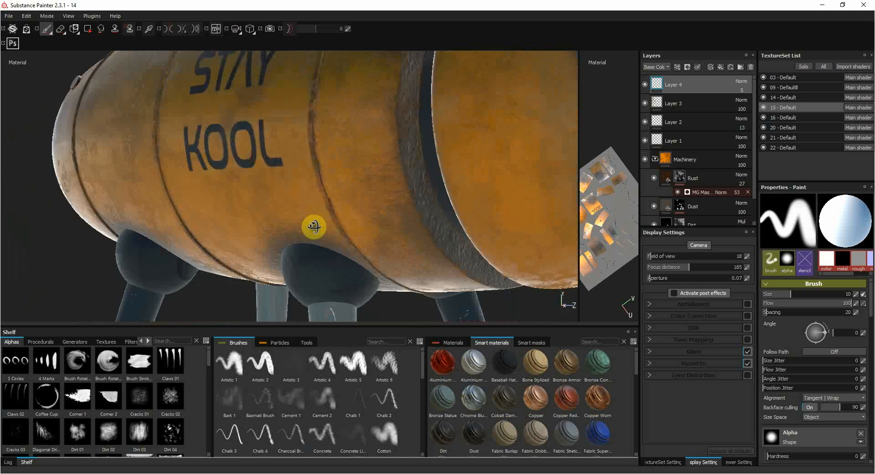
{"action": "scroll", "coordinate": [340, 217], "scroll_direction": "down", "scroll_amount": 5}
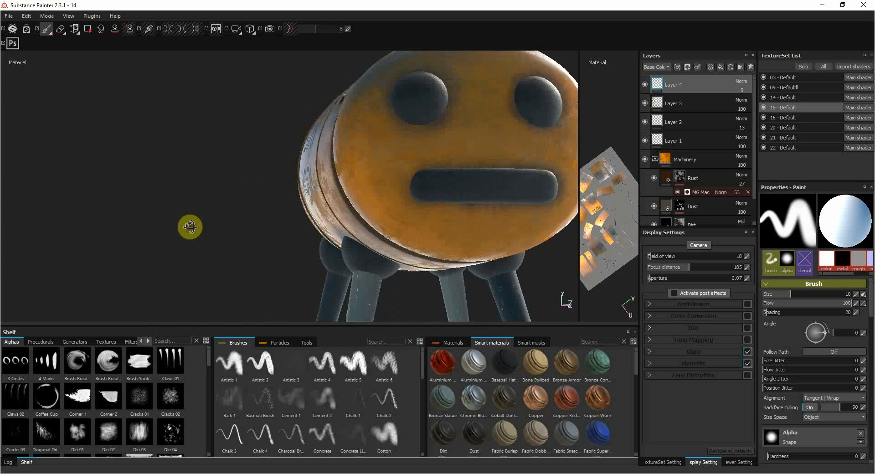
Inspect the STAY KOOL lettering up close and find the STAYKOOL alpha in the shelf.
{"action": "scroll", "coordinate": [291, 198], "scroll_direction": "up", "scroll_amount": 3}
{"action": "scroll", "coordinate": [280, 180], "scroll_direction": "up", "scroll_amount": 3}
{"action": "middle_click_drag", "start_coordinate": [281, 179], "coordinate": [286, 213], "text": "alt"}
{"action": "scroll", "coordinate": [264, 195], "scroll_direction": "up", "scroll_amount": 2}
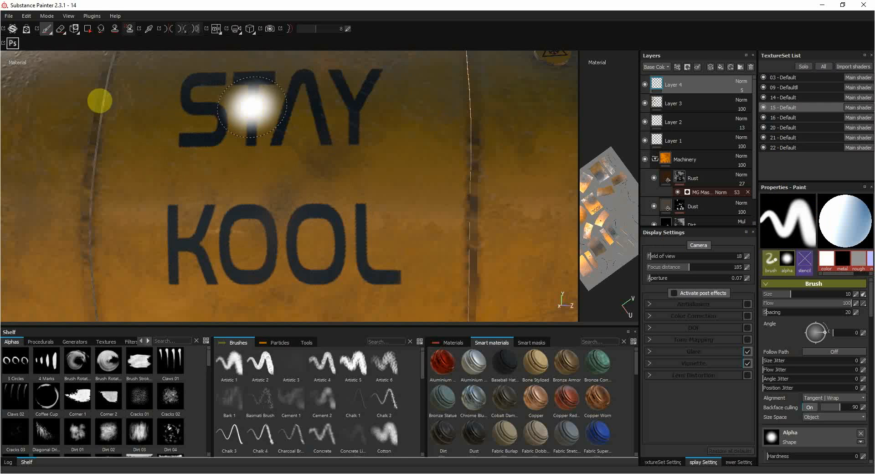
{"action": "scroll", "coordinate": [113, 433], "scroll_direction": "down", "scroll_amount": 10}
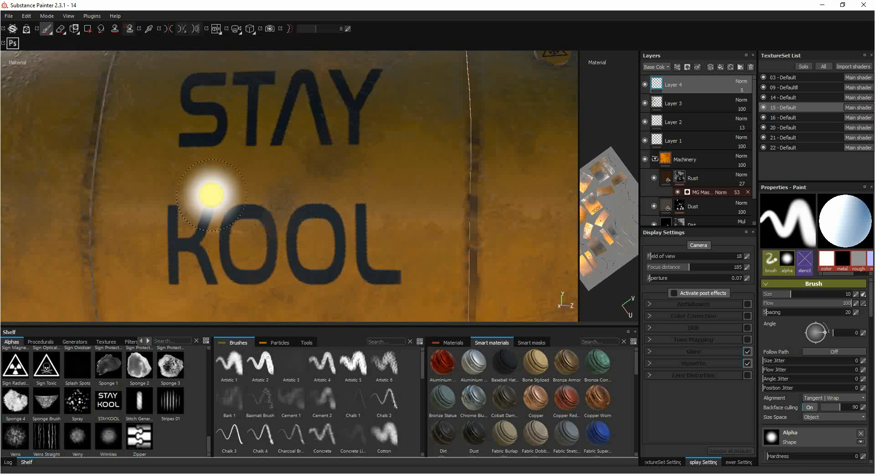
{"action": "scroll", "coordinate": [312, 198], "scroll_direction": "down", "scroll_amount": 8}
Inspect the snowflake warning sign on the body near the neck ring up close.
{"action": "scroll", "coordinate": [393, 196], "scroll_direction": "up", "scroll_amount": 3}
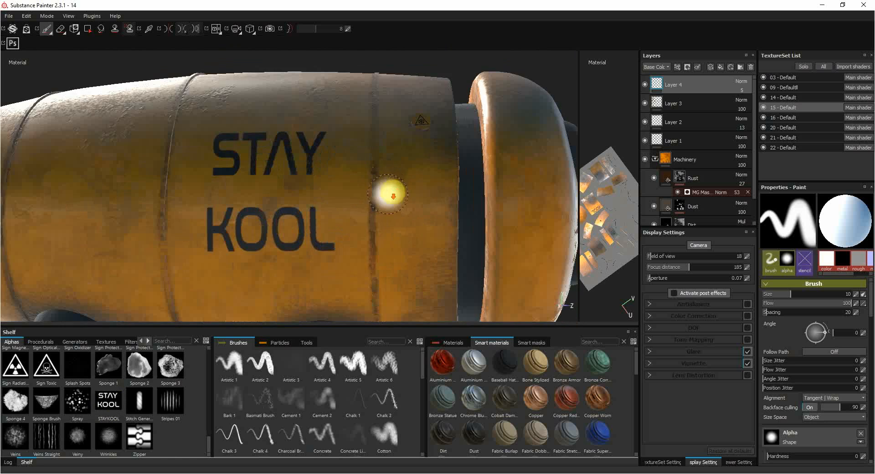
{"action": "middle_click_drag", "start_coordinate": [393, 195], "coordinate": [387, 227], "text": "alt"}
{"action": "left_click_drag", "start_coordinate": [387, 227], "coordinate": [334, 242], "text": "alt"}
{"action": "scroll", "coordinate": [419, 172], "scroll_direction": "up", "scroll_amount": 6}
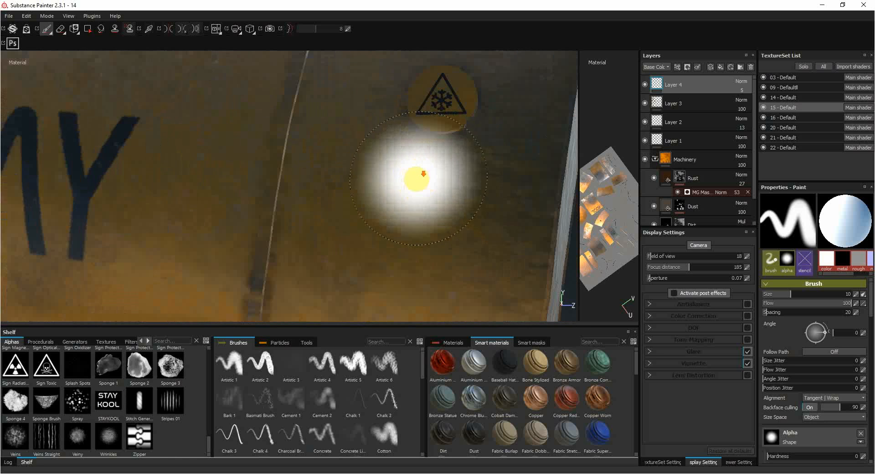
{"action": "scroll", "coordinate": [367, 244], "scroll_direction": "down", "scroll_amount": 2}
{"action": "scroll", "coordinate": [366, 242], "scroll_direction": "down", "scroll_amount": 6}
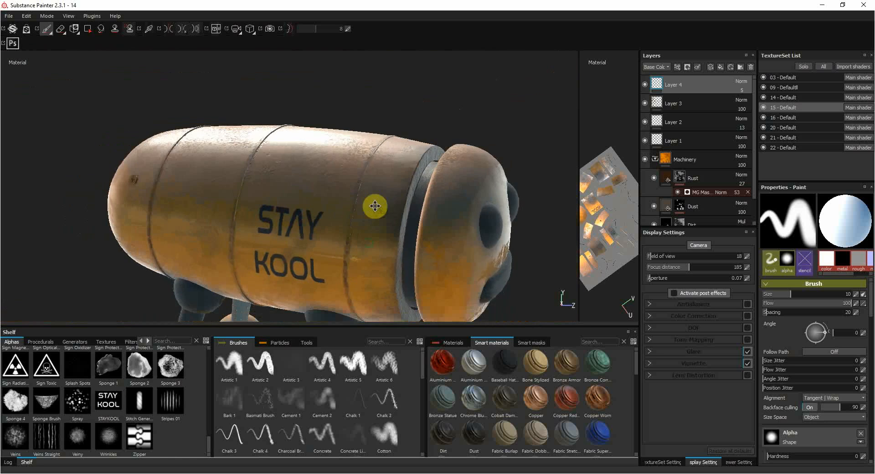
Examine the whole textured robot from the front and sides, including the face, legs and lettered body.
{"action": "scroll", "coordinate": [375, 206], "scroll_direction": "down", "scroll_amount": 3}
{"action": "left_click_drag", "start_coordinate": [375, 206], "coordinate": [274, 164], "text": "alt"}
{"action": "scroll", "coordinate": [274, 164], "scroll_direction": "up", "scroll_amount": 2}
{"action": "middle_click_drag", "start_coordinate": [273, 164], "coordinate": [345, 159], "text": "alt"}
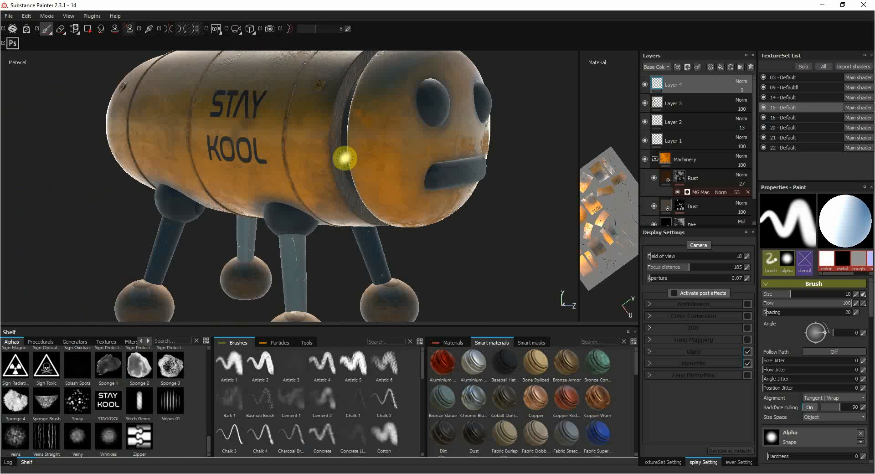
{"action": "scroll", "coordinate": [345, 158], "scroll_direction": "down", "scroll_amount": 2}
{"action": "left_click_drag", "start_coordinate": [344, 158], "coordinate": [90, 126], "text": "alt"}
{"action": "left_click_drag", "start_coordinate": [459, 164], "coordinate": [420, 164], "text": "alt"}
{"action": "middle_click_drag", "start_coordinate": [421, 165], "coordinate": [269, 183], "text": "alt"}
{"action": "left_click_drag", "start_coordinate": [270, 184], "coordinate": [504, 189], "text": "alt"}
{"action": "middle_click_drag", "start_coordinate": [225, 151], "coordinate": [342, 158], "text": "alt"}
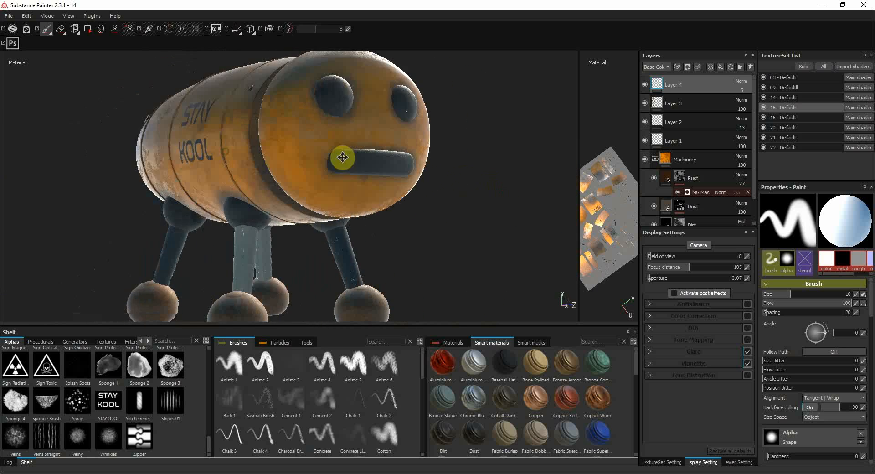
{"action": "left_click_drag", "start_coordinate": [232, 149], "coordinate": [352, 140], "text": "alt"}
{"action": "scroll", "coordinate": [314, 148], "scroll_direction": "down", "scroll_amount": 3}
{"action": "scroll", "coordinate": [309, 148], "scroll_direction": "up", "scroll_amount": 3}
{"action": "middle_click_drag", "start_coordinate": [352, 140], "coordinate": [433, 137], "text": "alt"}
{"action": "left_click_drag", "start_coordinate": [373, 132], "coordinate": [394, 131], "text": "alt"}
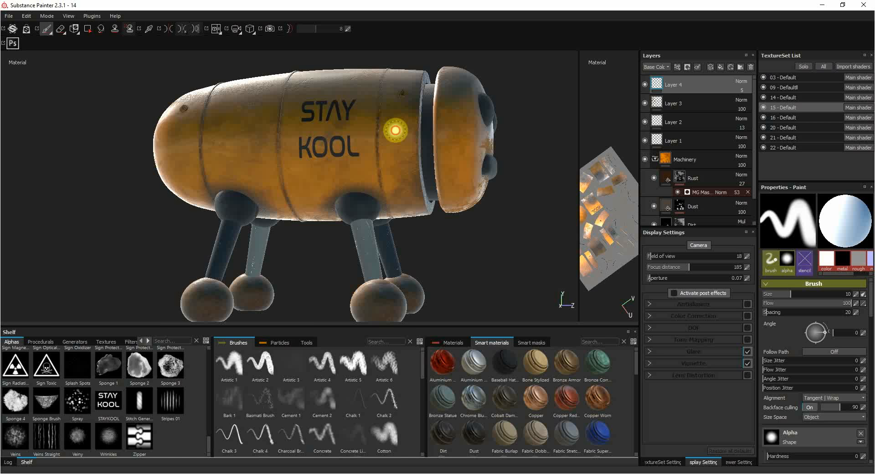
{"action": "mouse_move", "coordinate": [395, 130]}
{"action": "left_mouse_down", "text": "alt"}
{"action": "mouse_move", "coordinate": [322, 141]}
{"action": "mouse_move", "coordinate": [288, 168]}
{"action": "mouse_move", "coordinate": [324, 141]}
{"action": "mouse_move", "coordinate": [181, 128]}
{"action": "mouse_move", "coordinate": [299, 153]}
{"action": "mouse_move", "coordinate": [331, 172]}
{"action": "mouse_move", "coordinate": [281, 151]}
{"action": "mouse_move", "coordinate": [348, 140]}
{"action": "mouse_move", "coordinate": [279, 149]}
{"action": "mouse_move", "coordinate": [348, 141]}
{"action": "mouse_move", "coordinate": [360, 107]}
{"action": "mouse_move", "coordinate": [260, 103]}
{"action": "left_mouse_up", "text": "alt"}
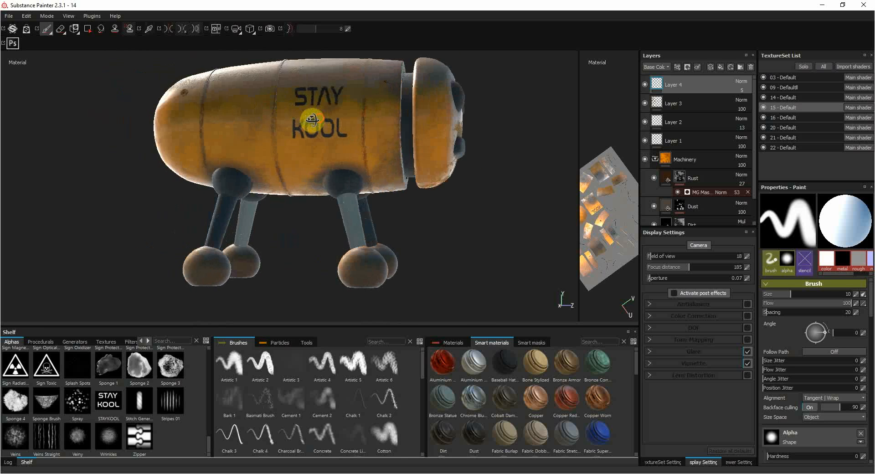
{"action": "mouse_move", "coordinate": [311, 120]}
{"action": "left_mouse_down", "text": "alt"}
{"action": "mouse_move", "coordinate": [326, 121]}
{"action": "mouse_move", "coordinate": [327, 152]}
{"action": "left_mouse_up", "text": "alt"}
{"action": "scroll", "coordinate": [329, 152], "scroll_direction": "up", "scroll_amount": 3}
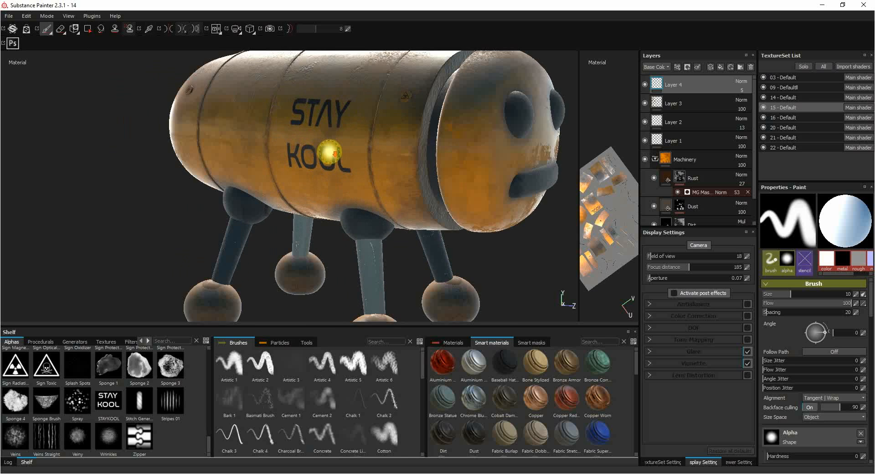
{"action": "scroll", "coordinate": [329, 151], "scroll_direction": "down", "scroll_amount": 3}
{"action": "middle_click_drag", "start_coordinate": [335, 152], "coordinate": [302, 147], "text": "alt"}
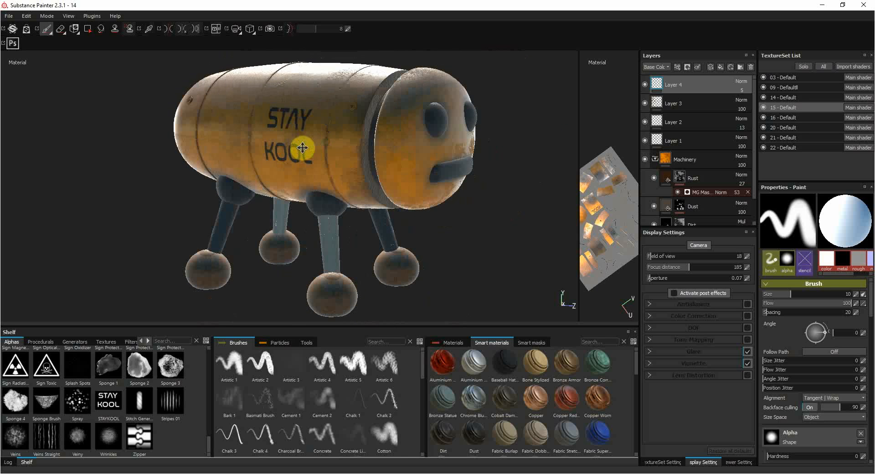